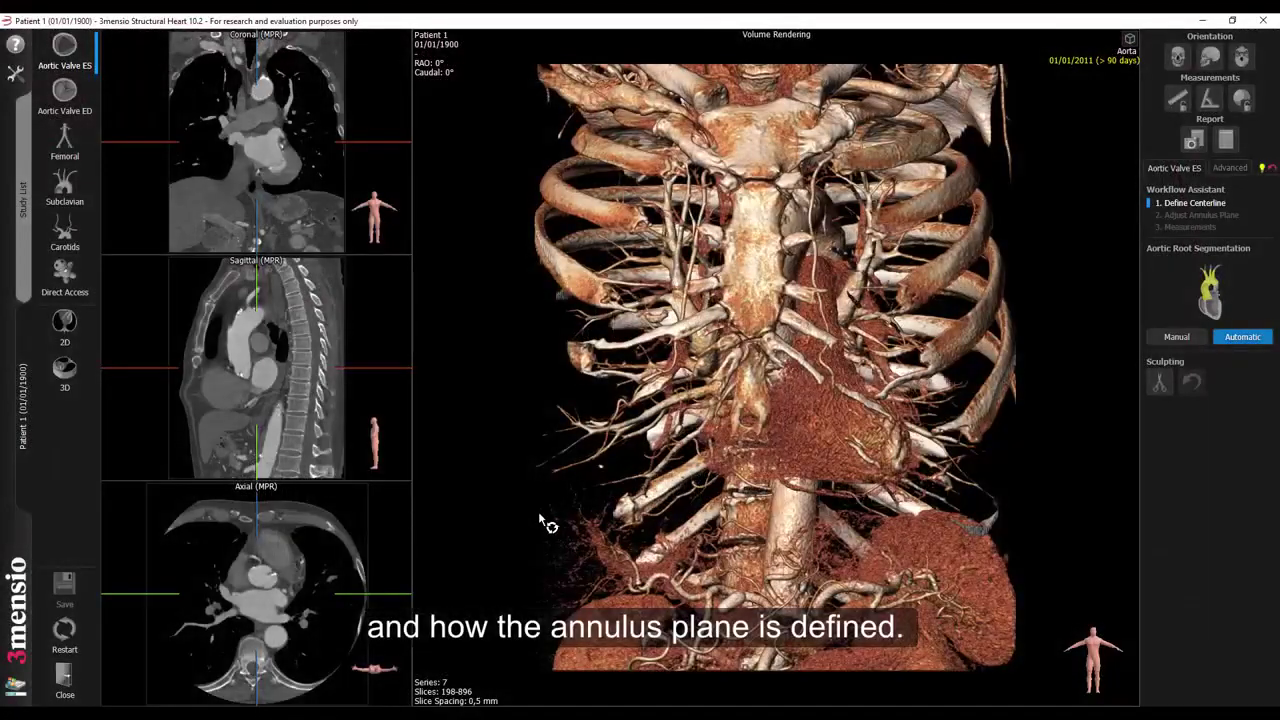
# Step: Turn the chest volume rendering slightly and run Automatic aortic root segmentation
pyautogui.moveTo(549, 523); pyautogui.dragTo(562, 527)
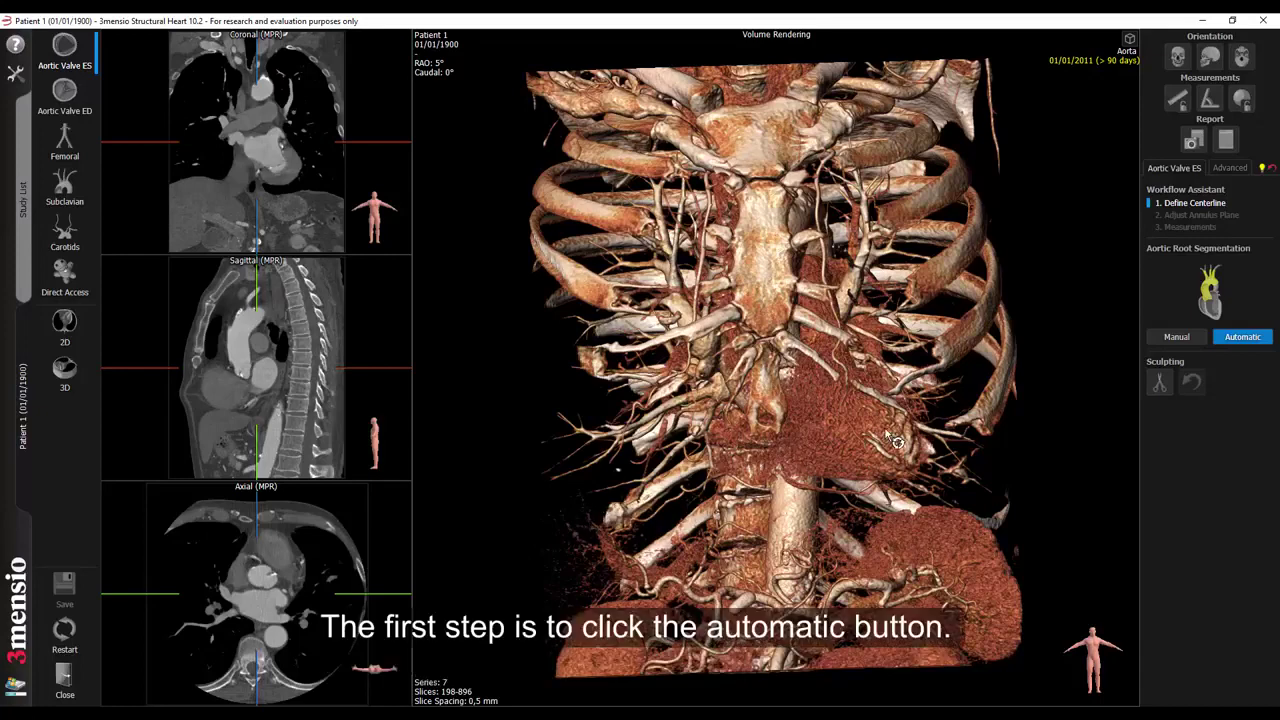
pyautogui.click(1231, 341)
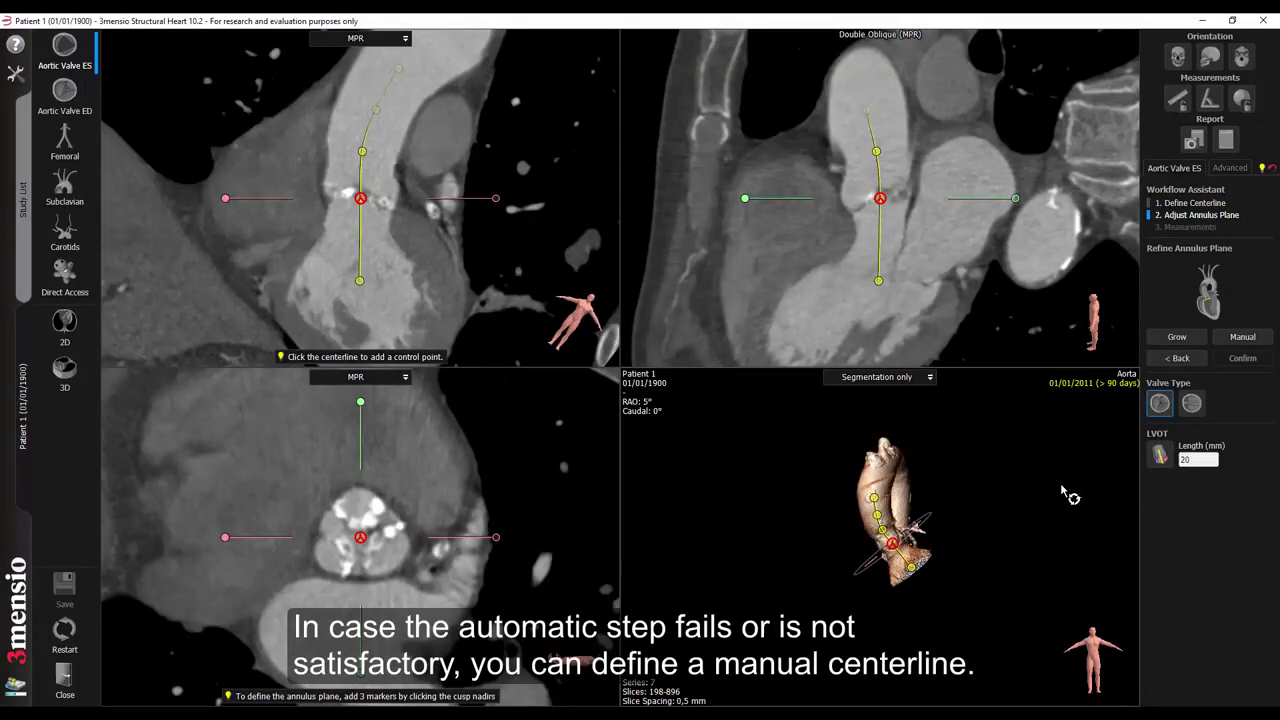
# Step: Rotate the 3-D aorta to show the arch and enlarge it to review the automatic centerline
pyautogui.moveTo(1068, 497); pyautogui.dragTo(1058, 501)
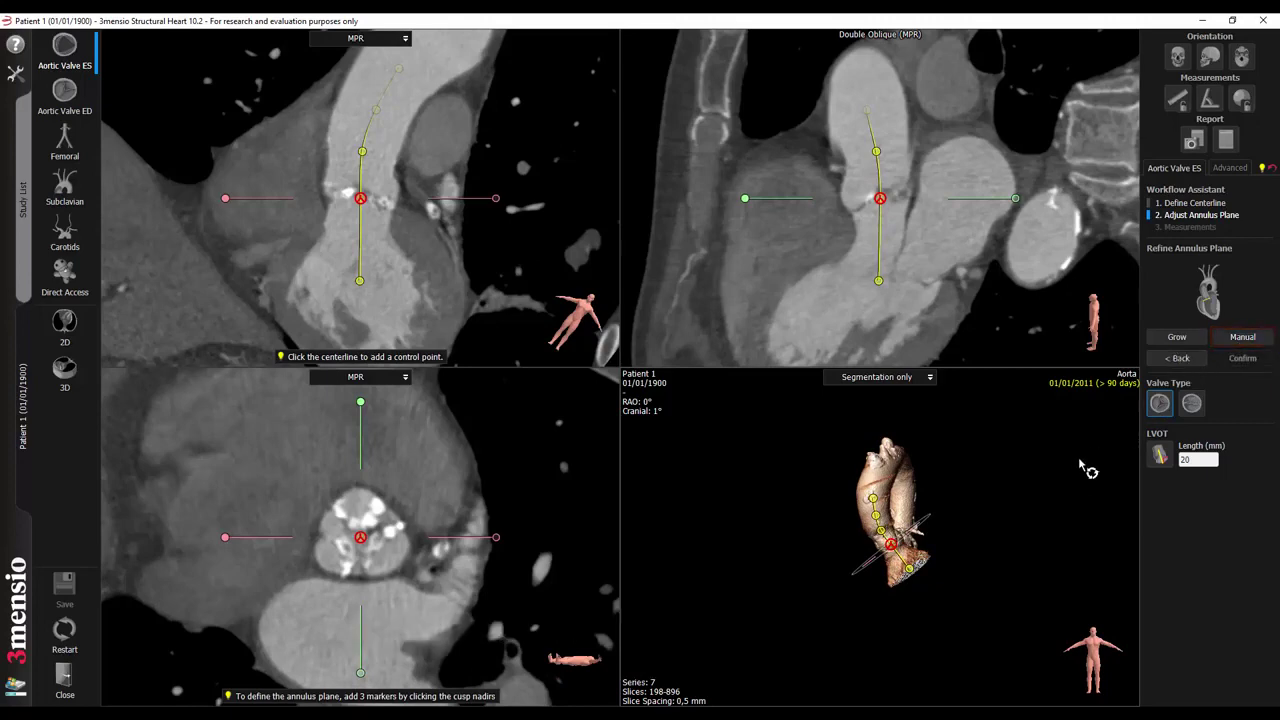
pyautogui.moveTo(1064, 470); pyautogui.dragTo(910, 534)
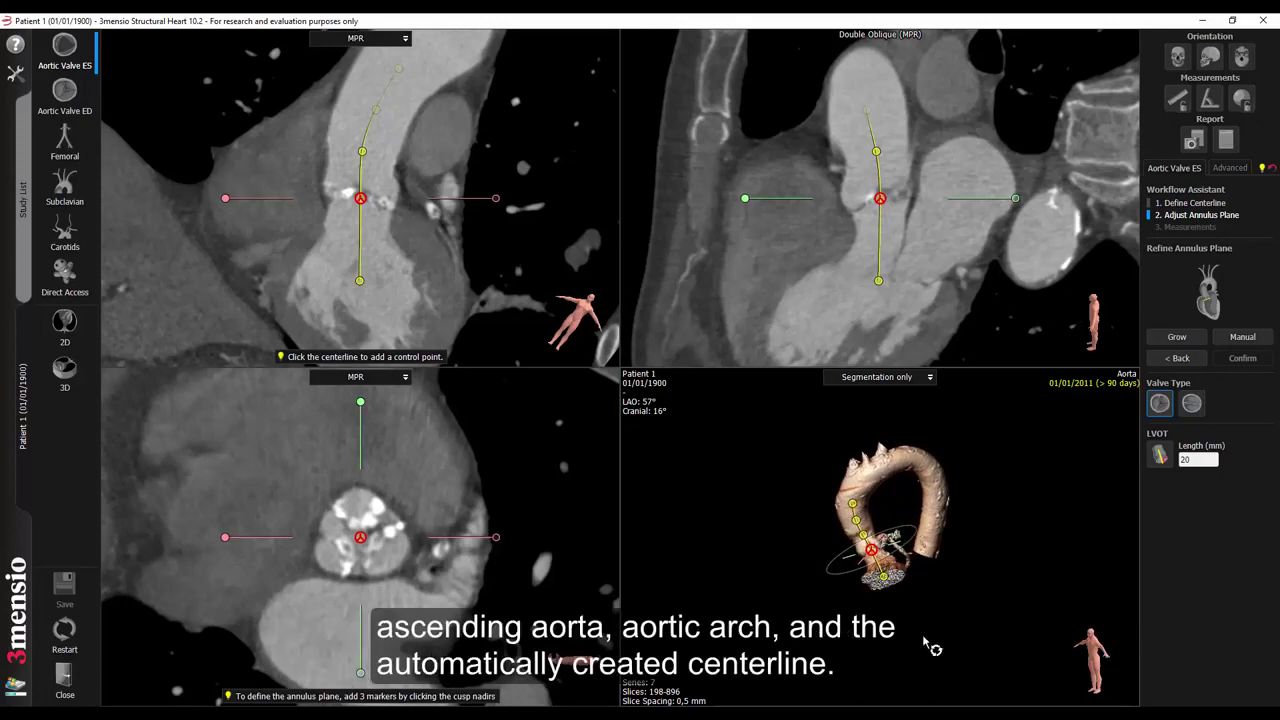
pyautogui.moveTo(945, 645); pyautogui.dragTo(953, 614, button='right')
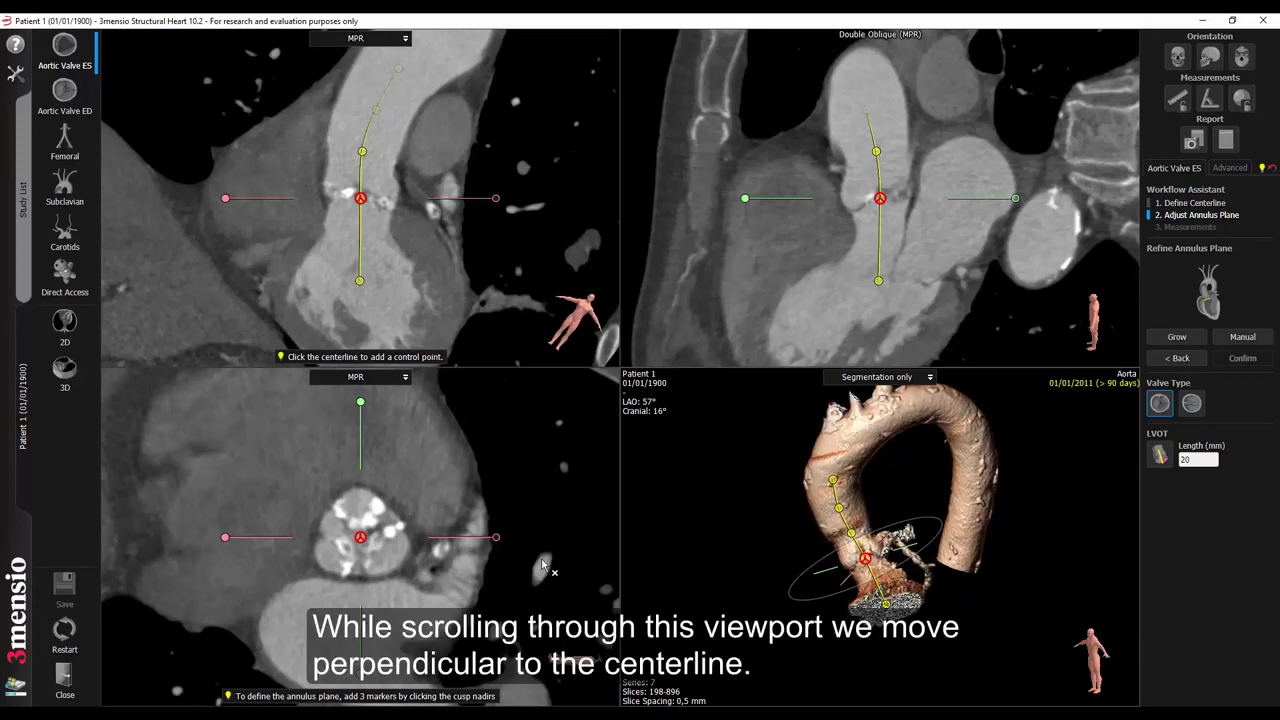
# Step: Step the perpendicular short-axis view along the centerline until the aortic valve cusps appear
pyautogui.scroll(-4, 466, 580)
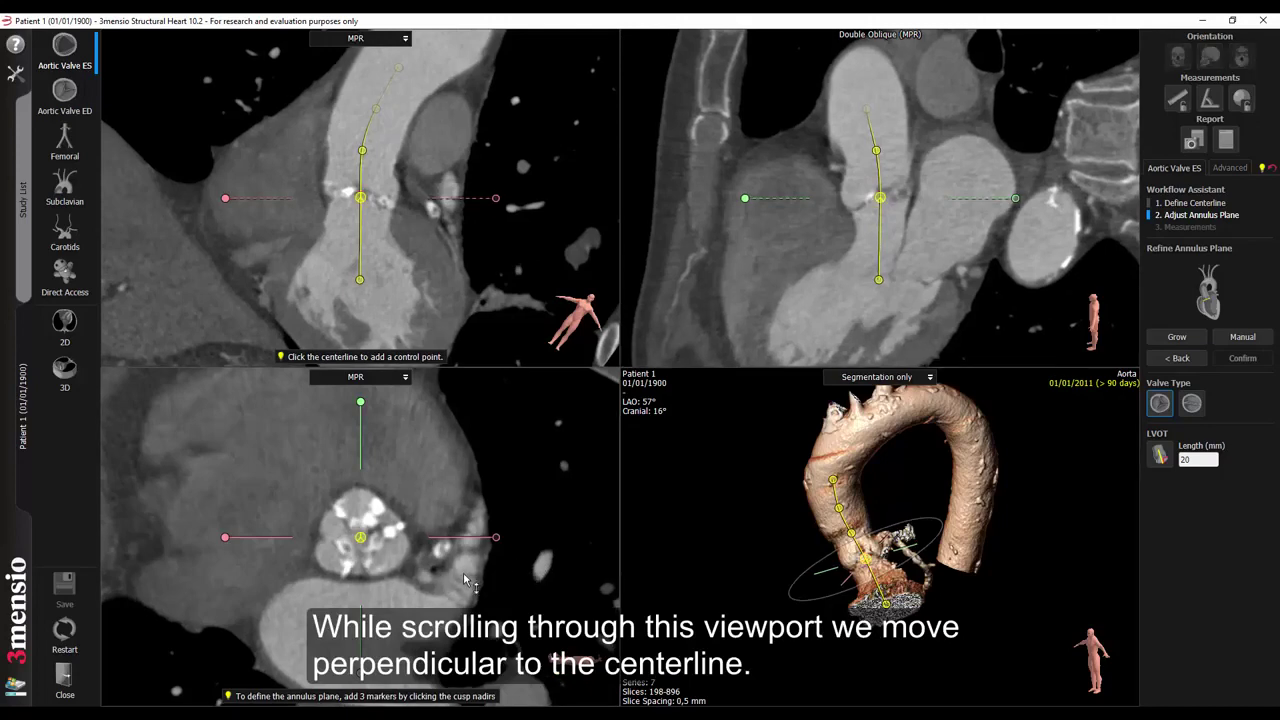
pyautogui.scroll(-6, 466, 600)
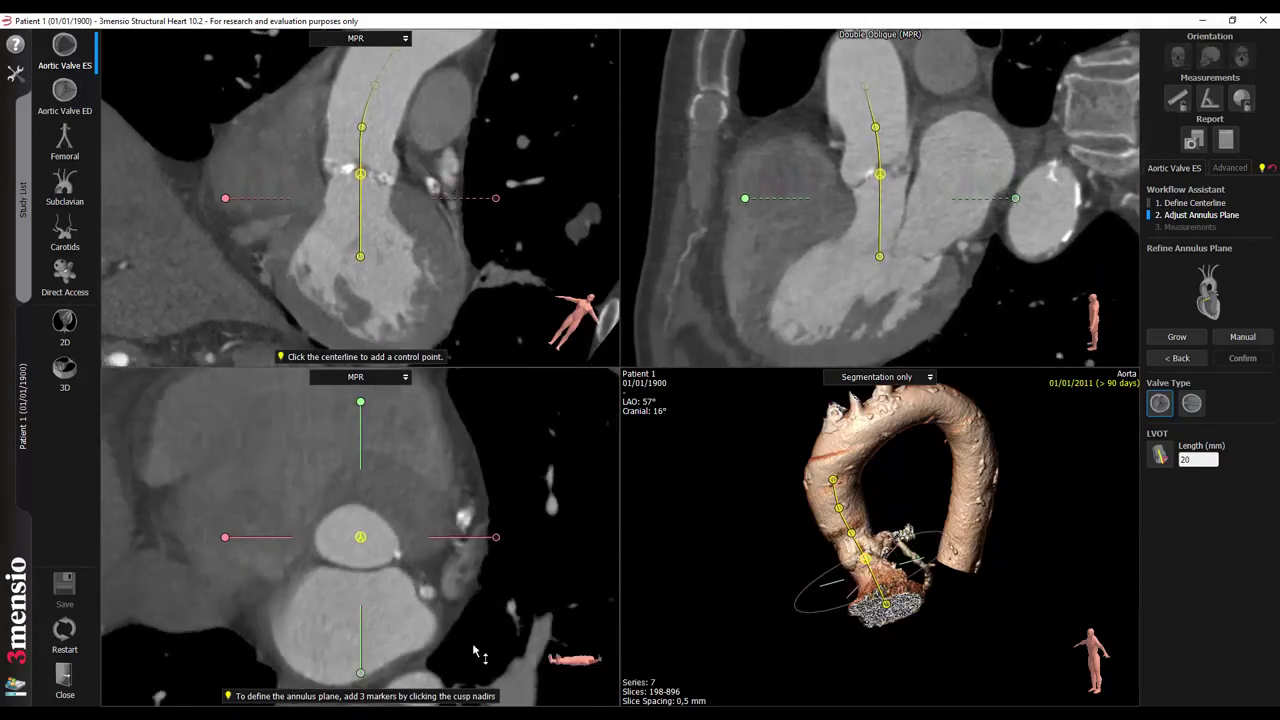
pyautogui.scroll(-8, 489, 620)
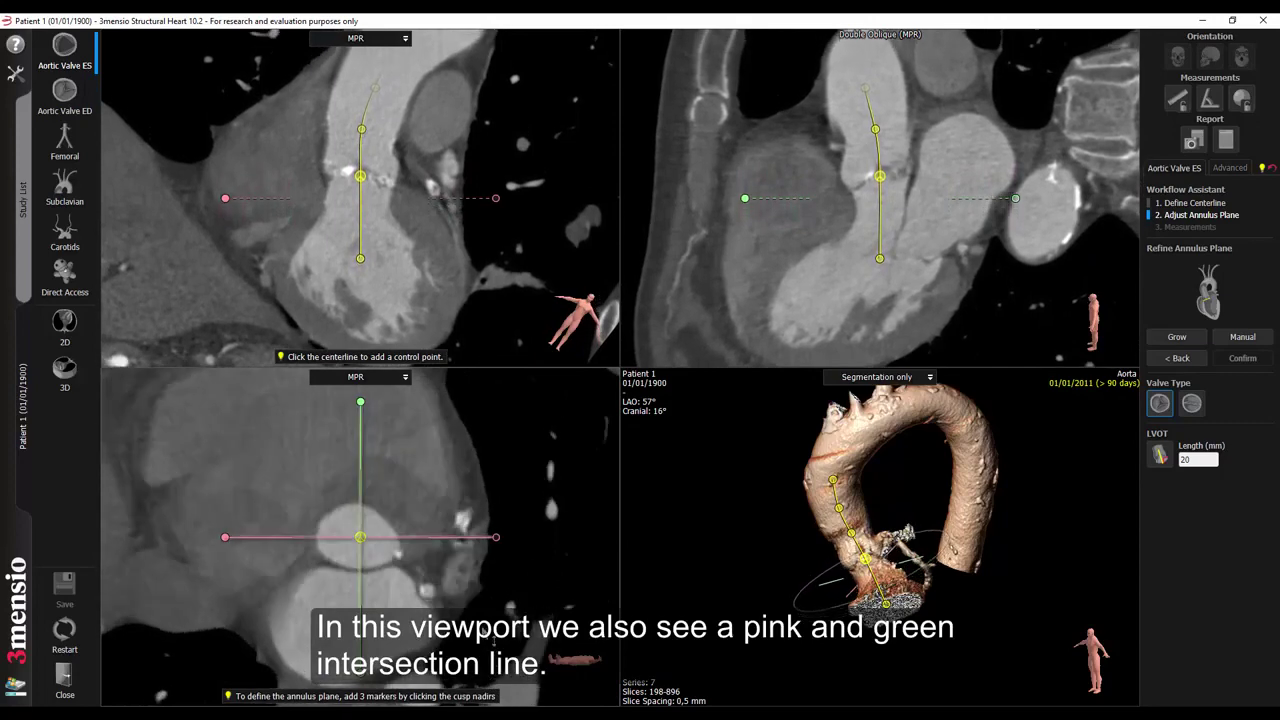
pyautogui.scroll(-6, 490, 560)
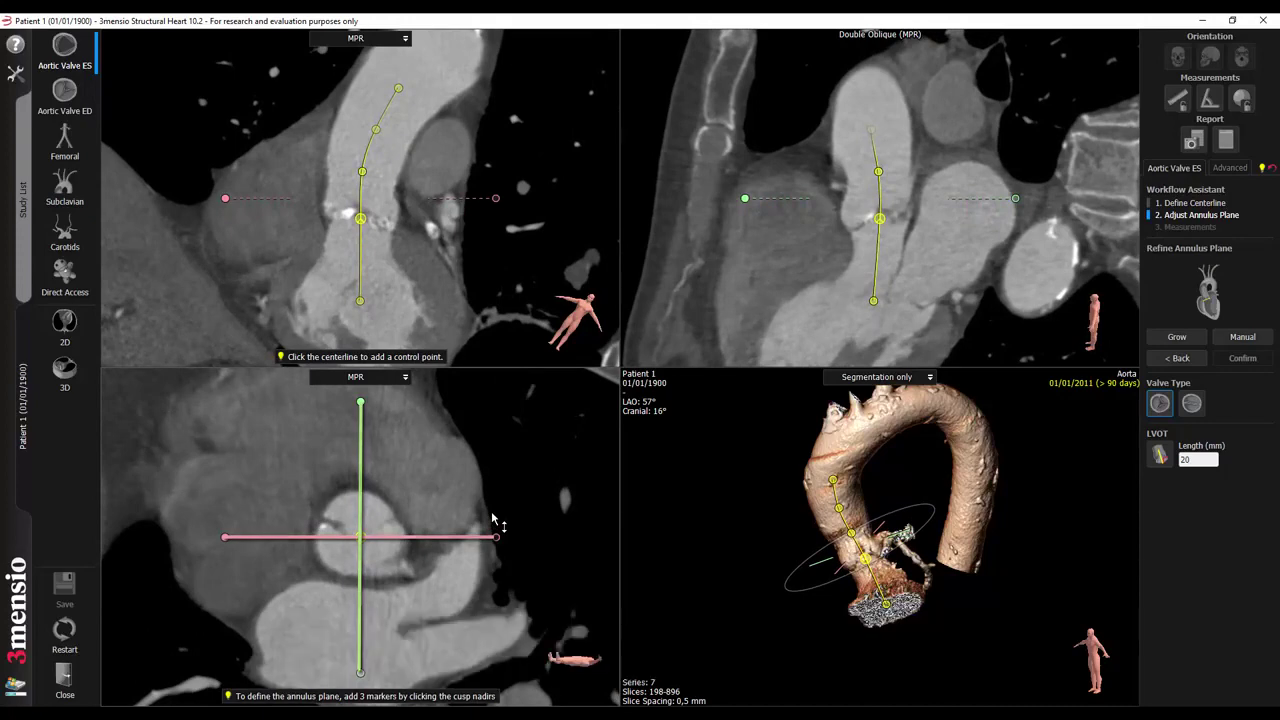
# Step: Rotate the short-axis cut lines, step back along the centerline, and recentre a point in the aortic lumen
pyautogui.moveTo(497, 537); pyautogui.dragTo(240, 600)
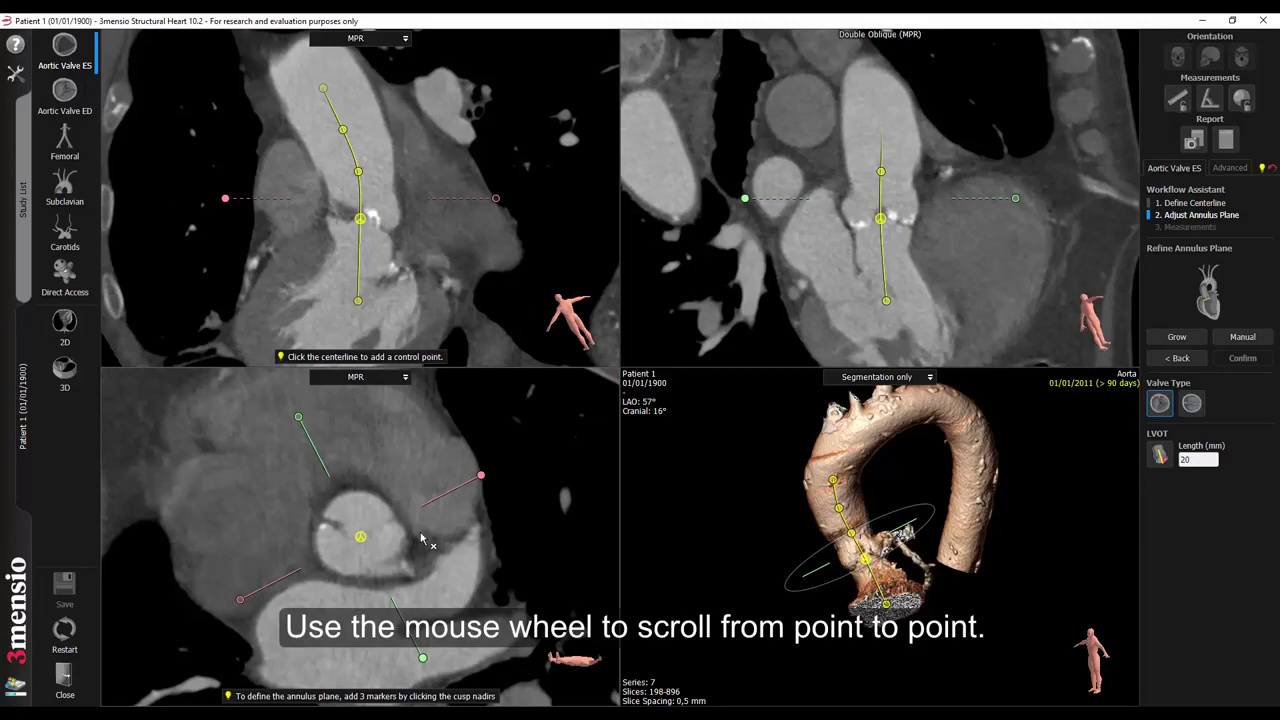
pyautogui.scroll(1, 420, 543)
pyautogui.scroll(1, 420, 543)
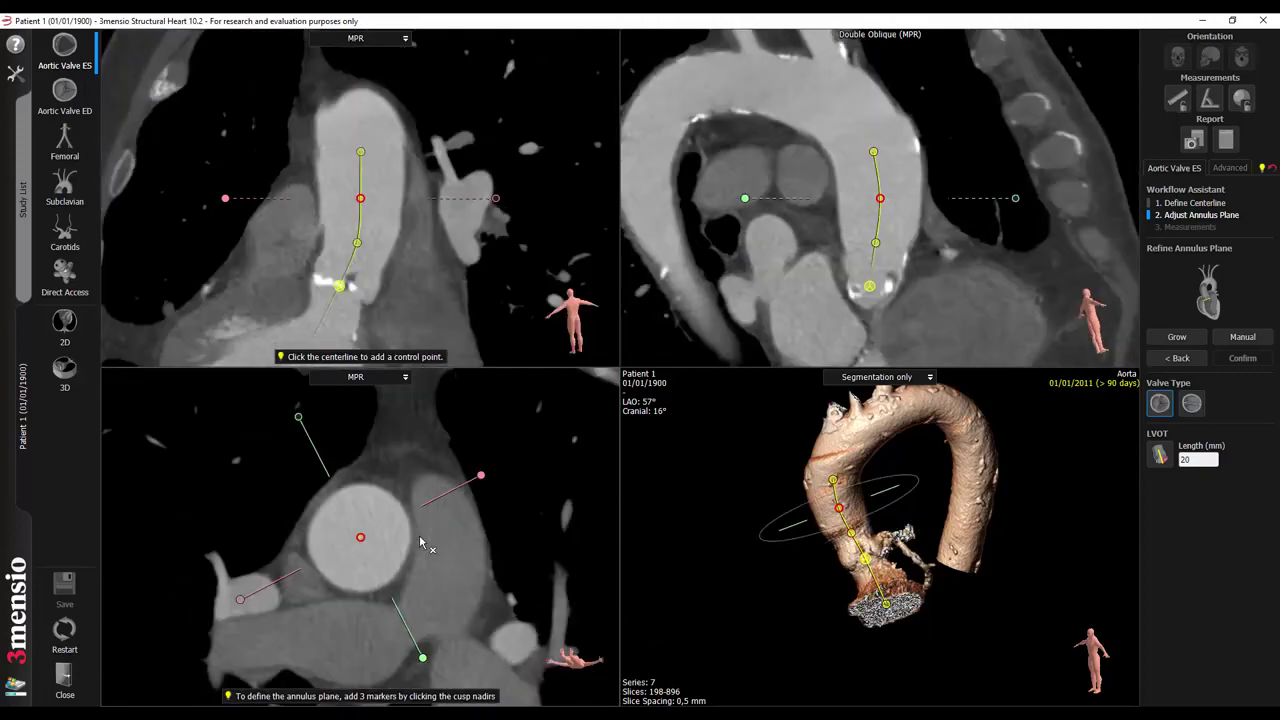
pyautogui.scroll(1, 420, 543)
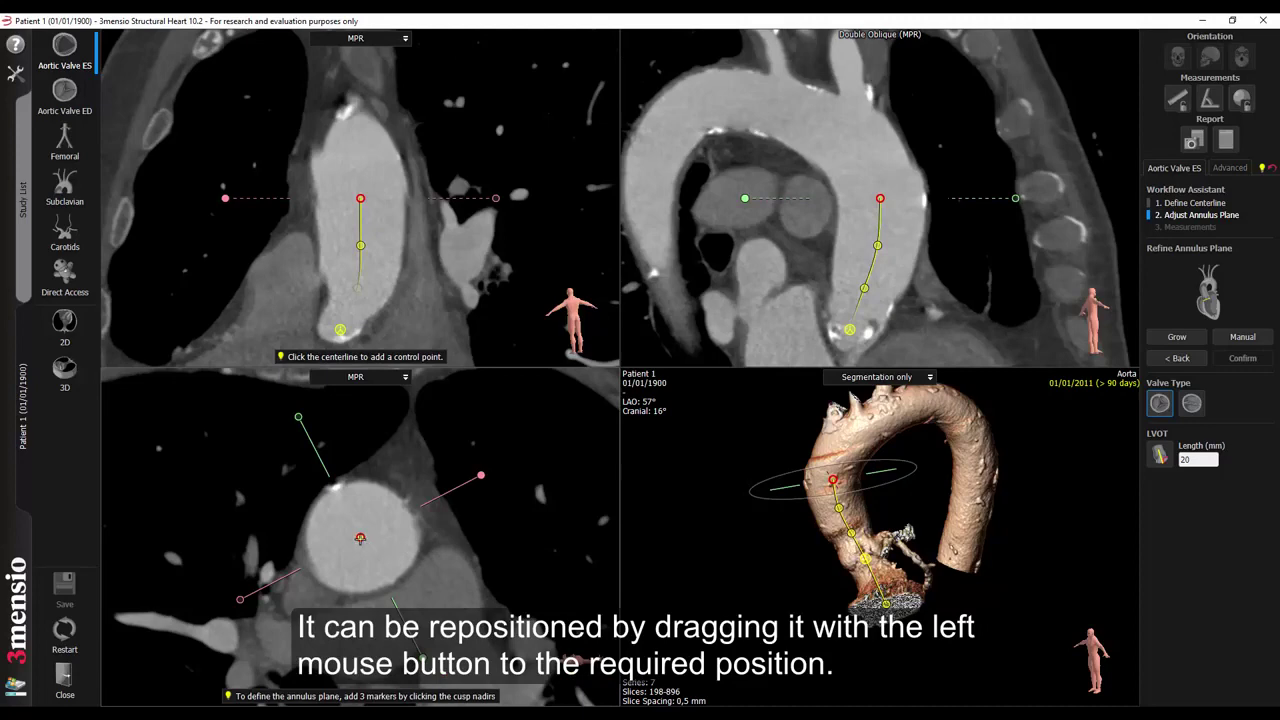
pyautogui.moveTo(360, 538)
pyautogui.mouseDown()
pyautogui.moveTo(337, 606)
pyautogui.moveTo(360, 538)
pyautogui.mouseUp()
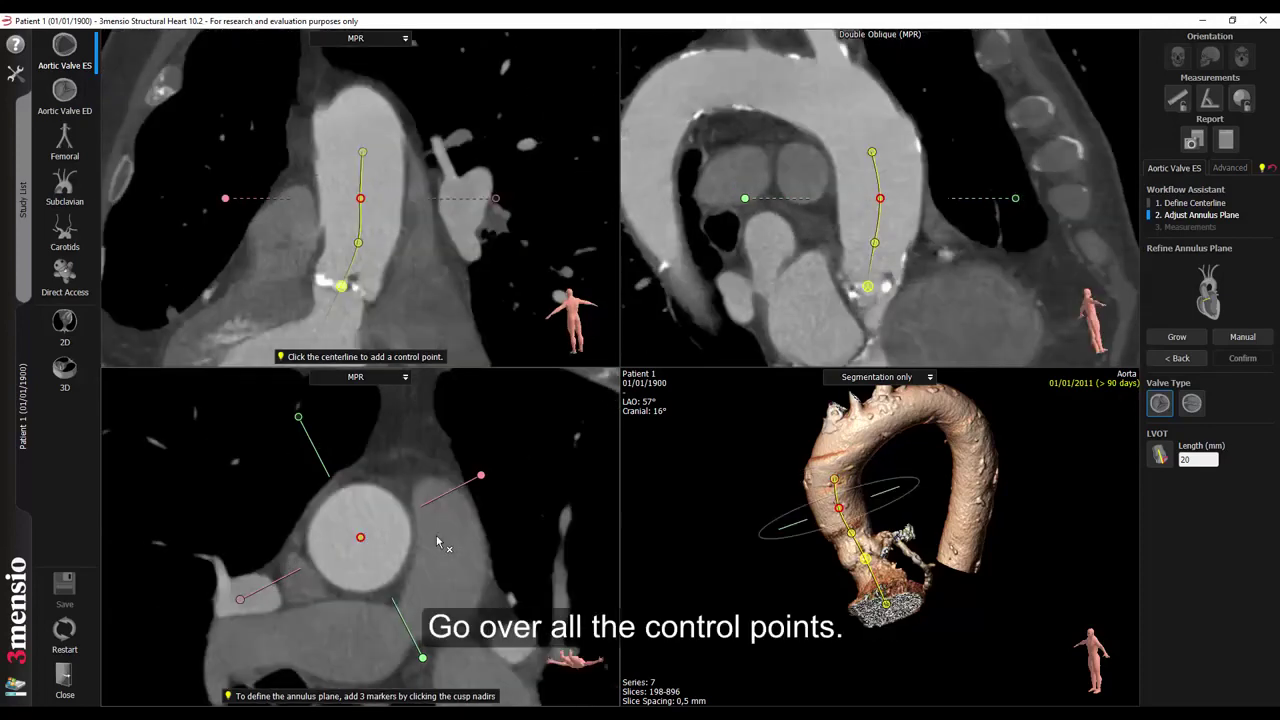
# Step: Reposition the outflow-tract and ventricle centerline points, then return all views to the annulus point
pyautogui.click(361, 538)
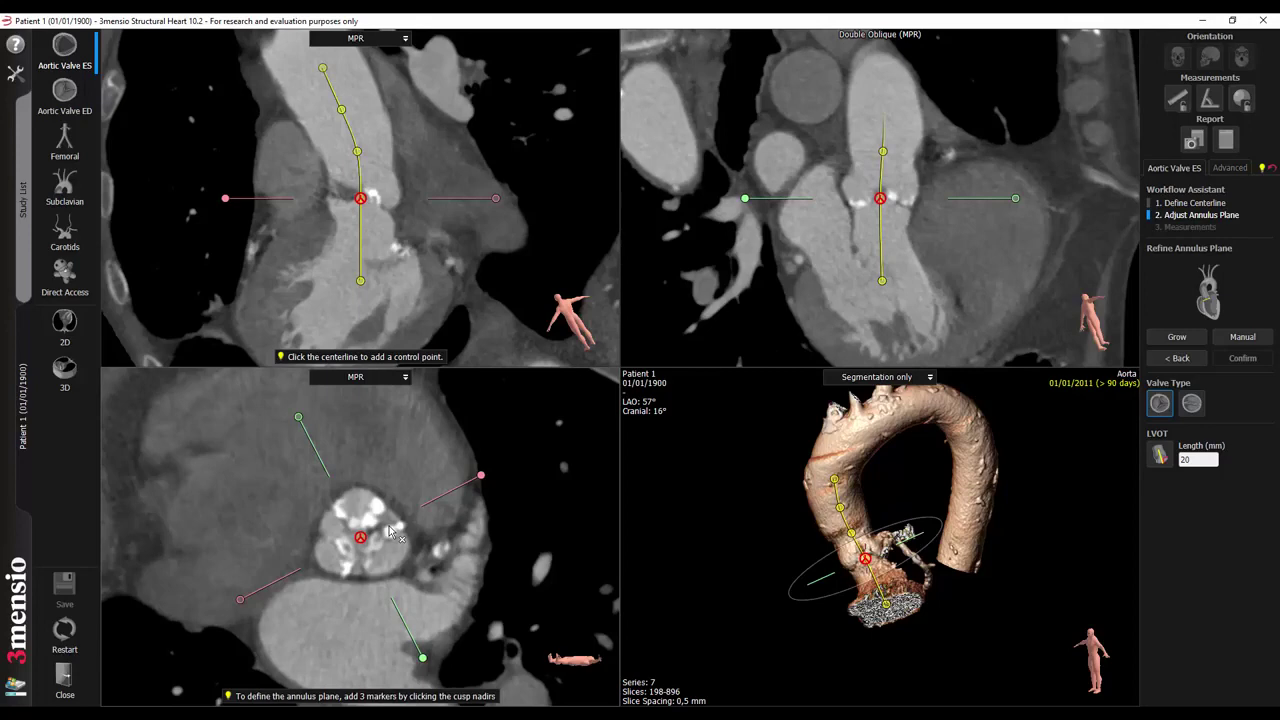
pyautogui.scroll(-5, 390, 531)
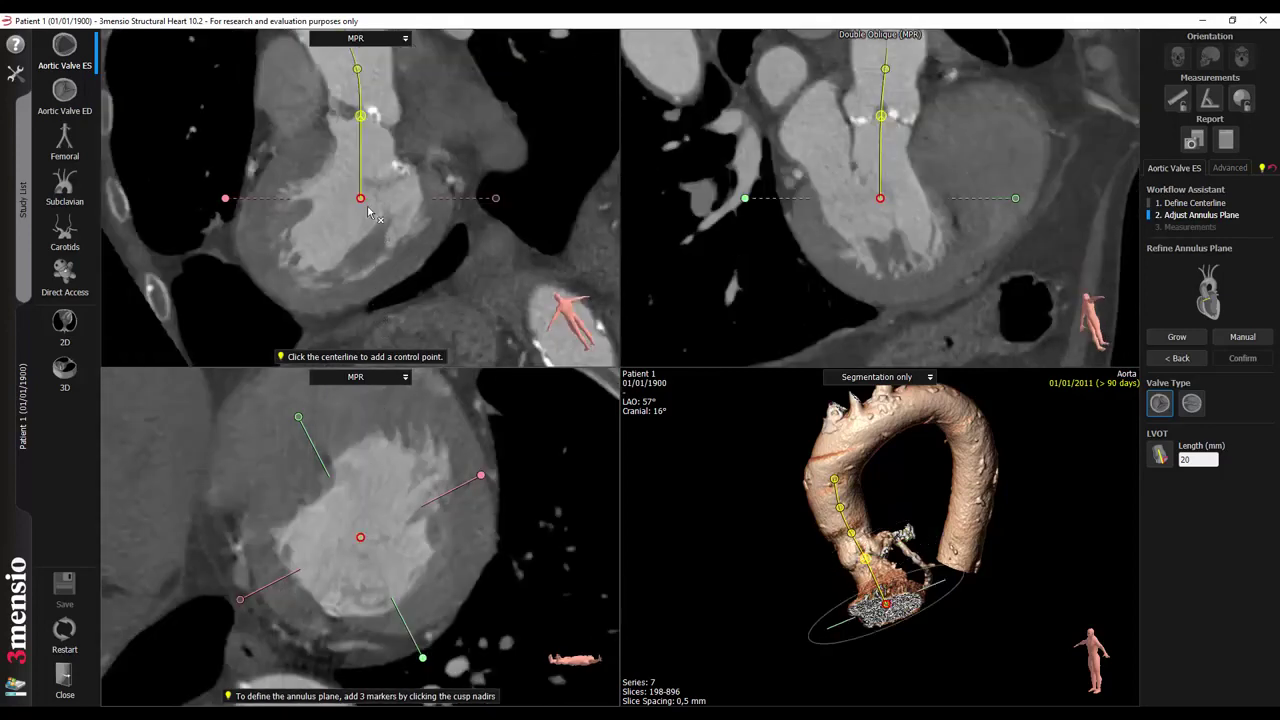
pyautogui.moveTo(361, 197); pyautogui.dragTo(367, 177)
pyautogui.moveTo(367, 535); pyautogui.dragTo(375, 530)
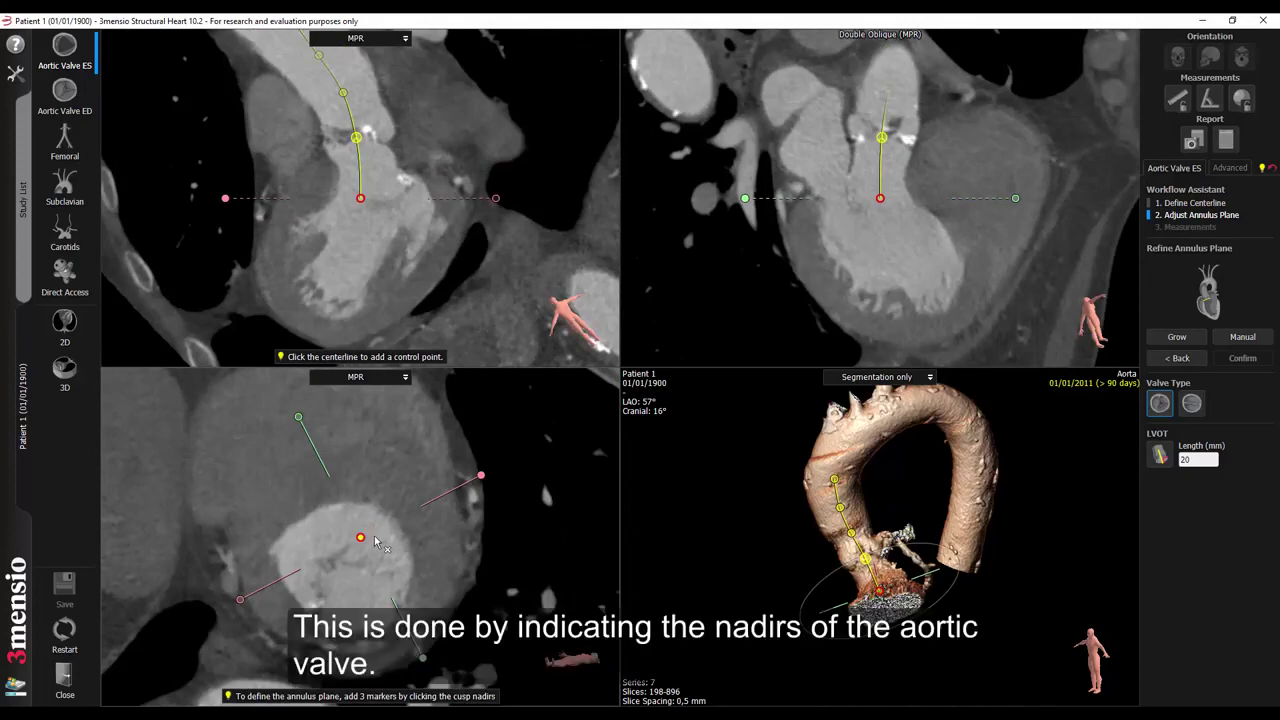
pyautogui.click(375, 541)
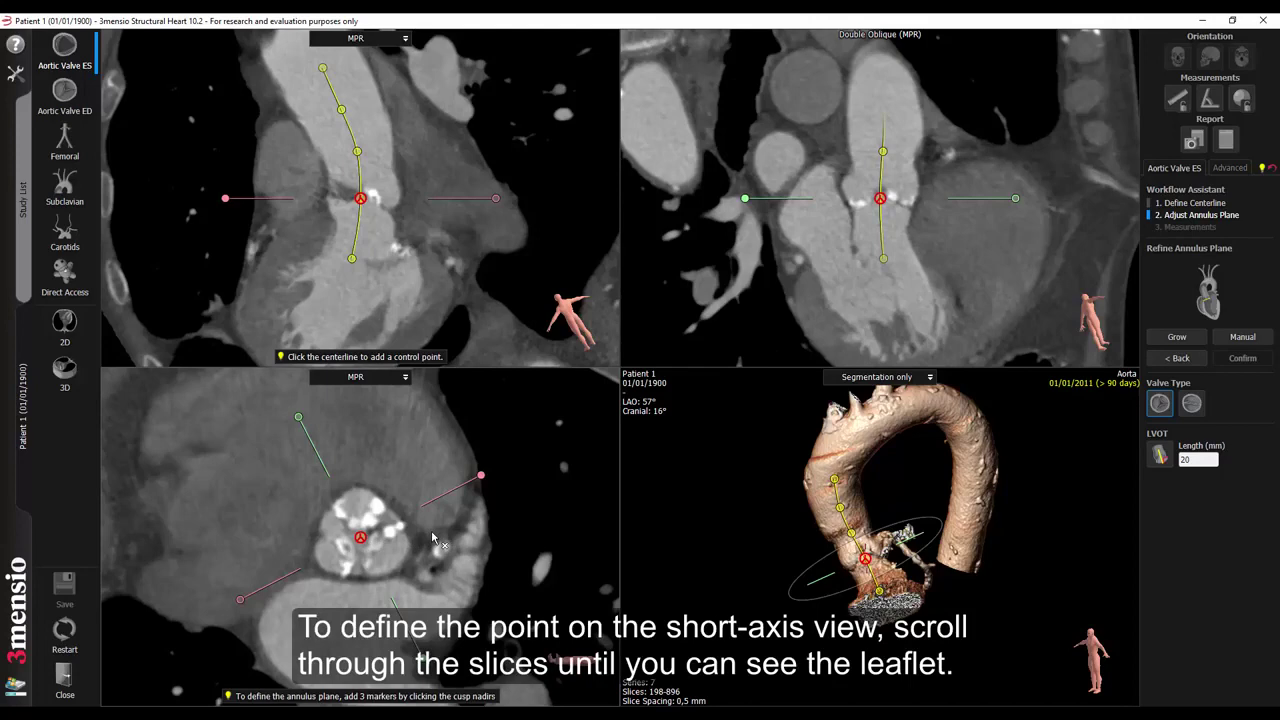
# Step: Follow one leaflet down the short-axis slices to where it disappears, its cusp nadir
pyautogui.scroll(-5, 433, 540)
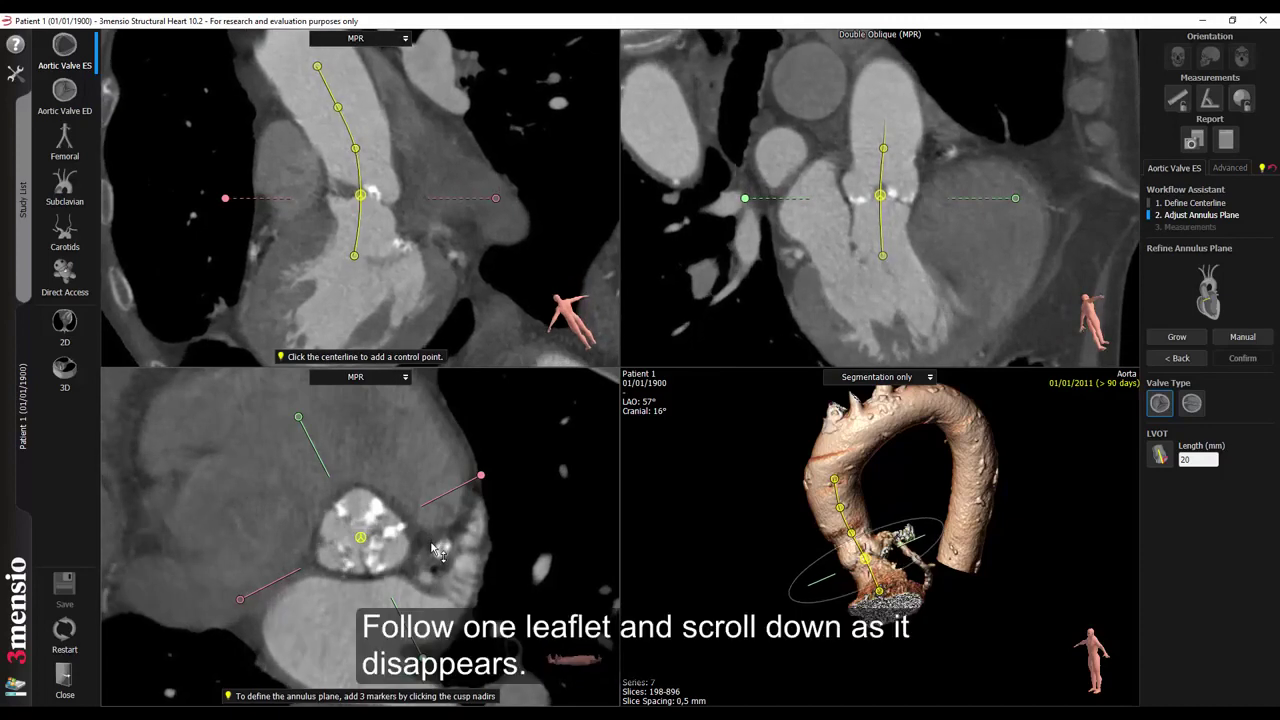
pyautogui.scroll(-5, 433, 548)
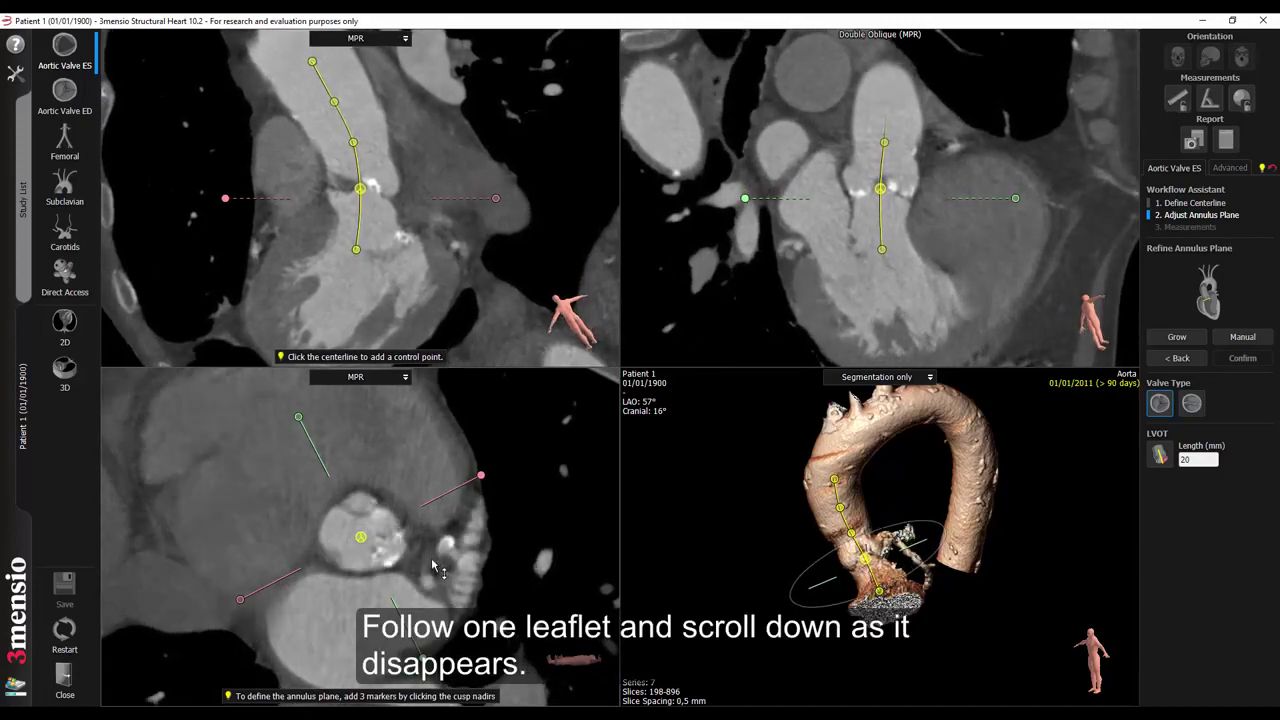
pyautogui.scroll(-5, 433, 570)
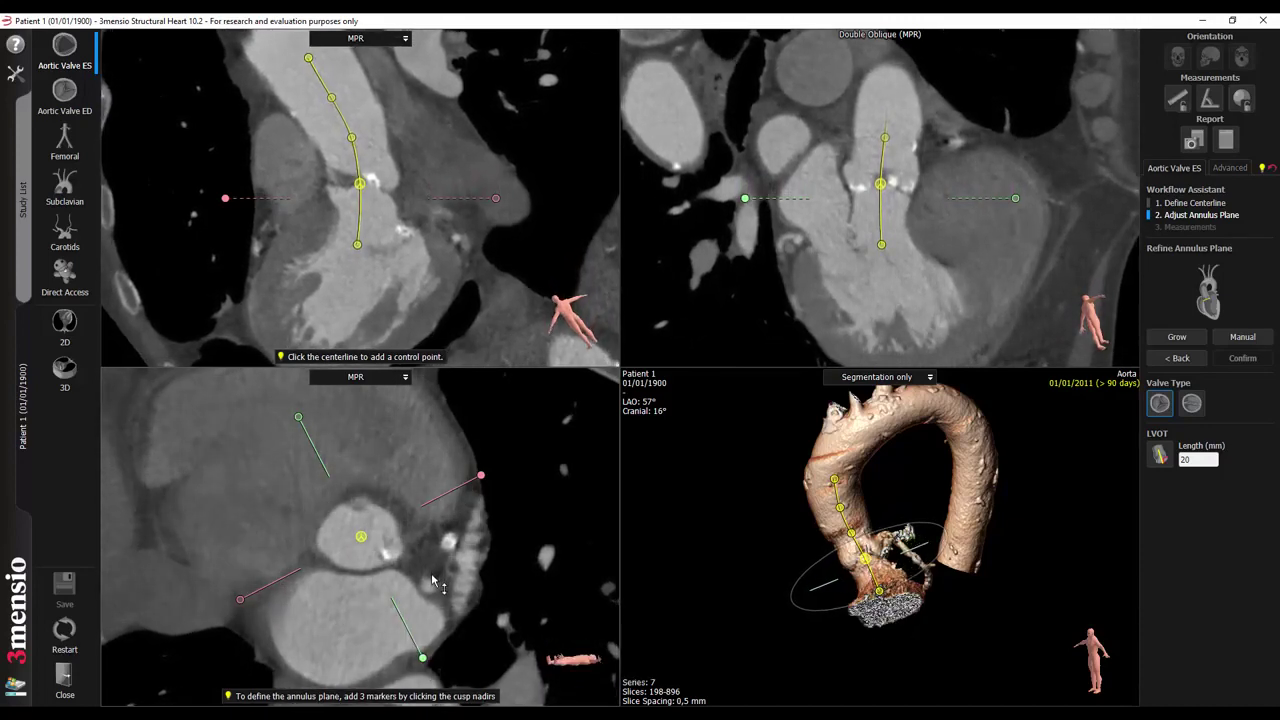
pyautogui.scroll(-4, 433, 580)
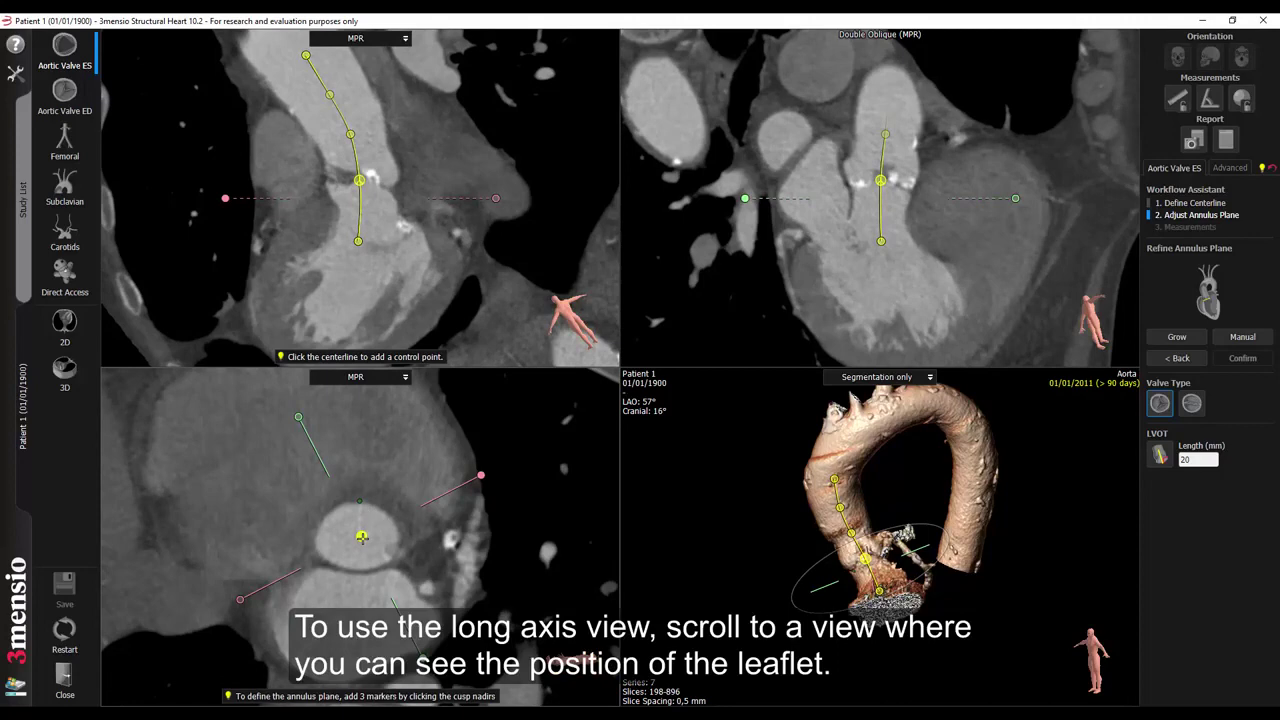
# Step: Step the slice further down and rotate the long-axis planes to bring the next leaflet into view
pyautogui.scroll(-3, 362, 537)
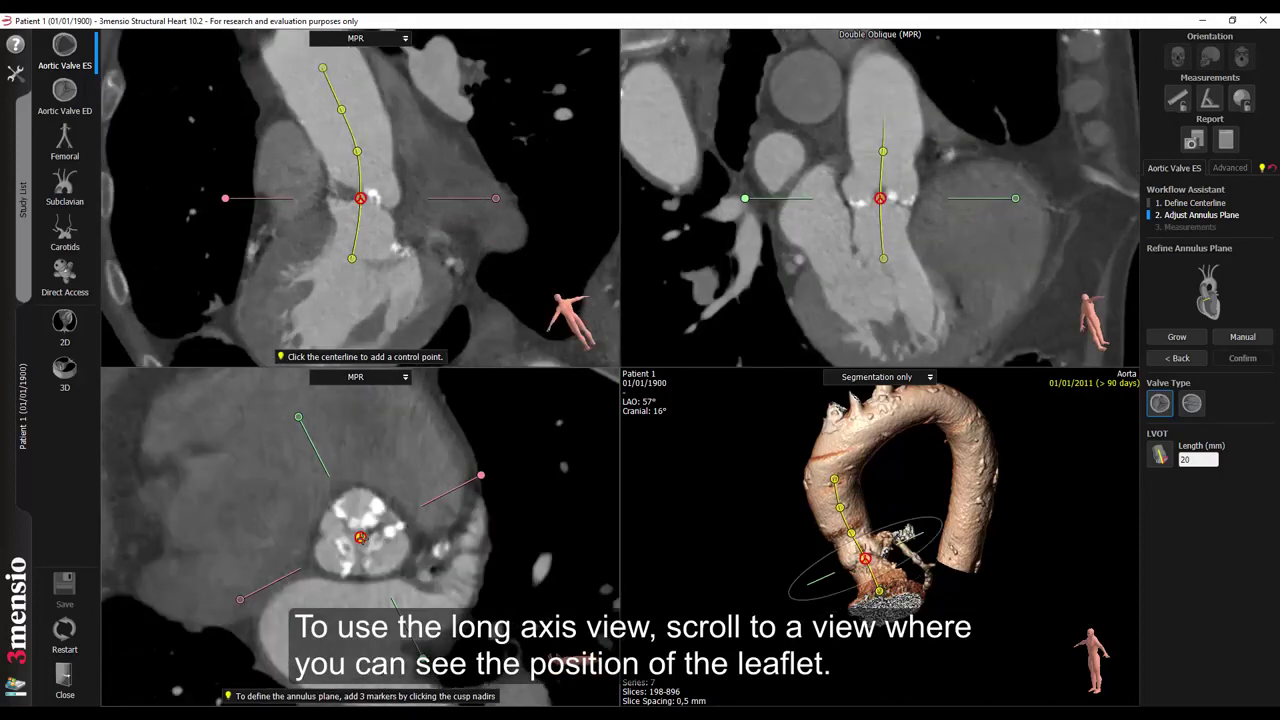
pyautogui.moveTo(241, 599); pyautogui.dragTo(481, 600)
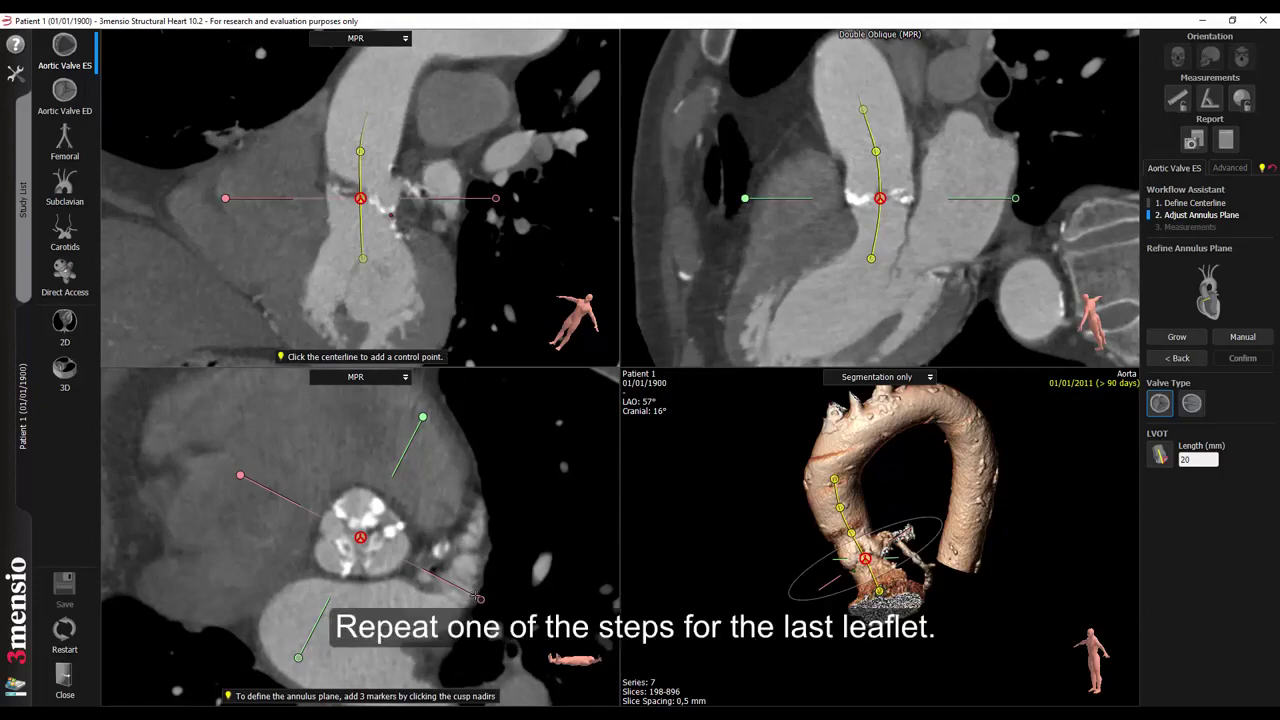
# Step: Rotate the long-axis planes toward the last leaflet and step down to its nadir
pyautogui.moveTo(480, 598); pyautogui.dragTo(262, 591)
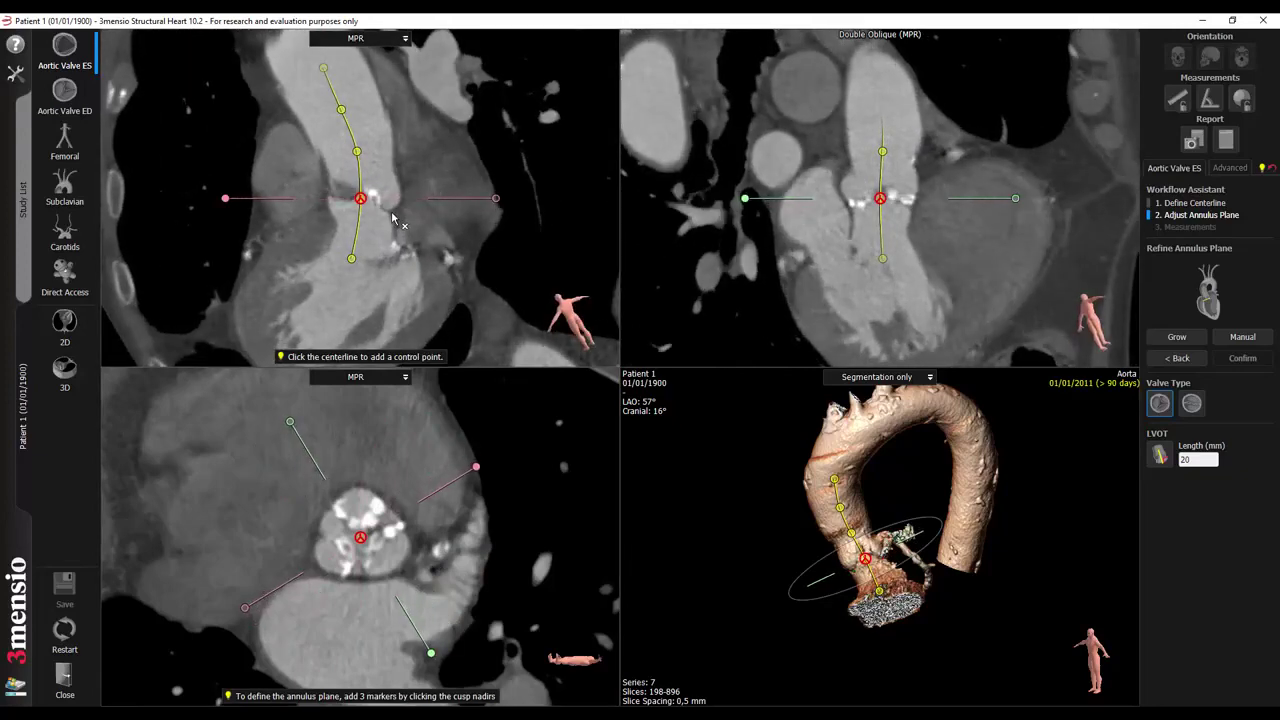
pyautogui.scroll(-3, 393, 220)
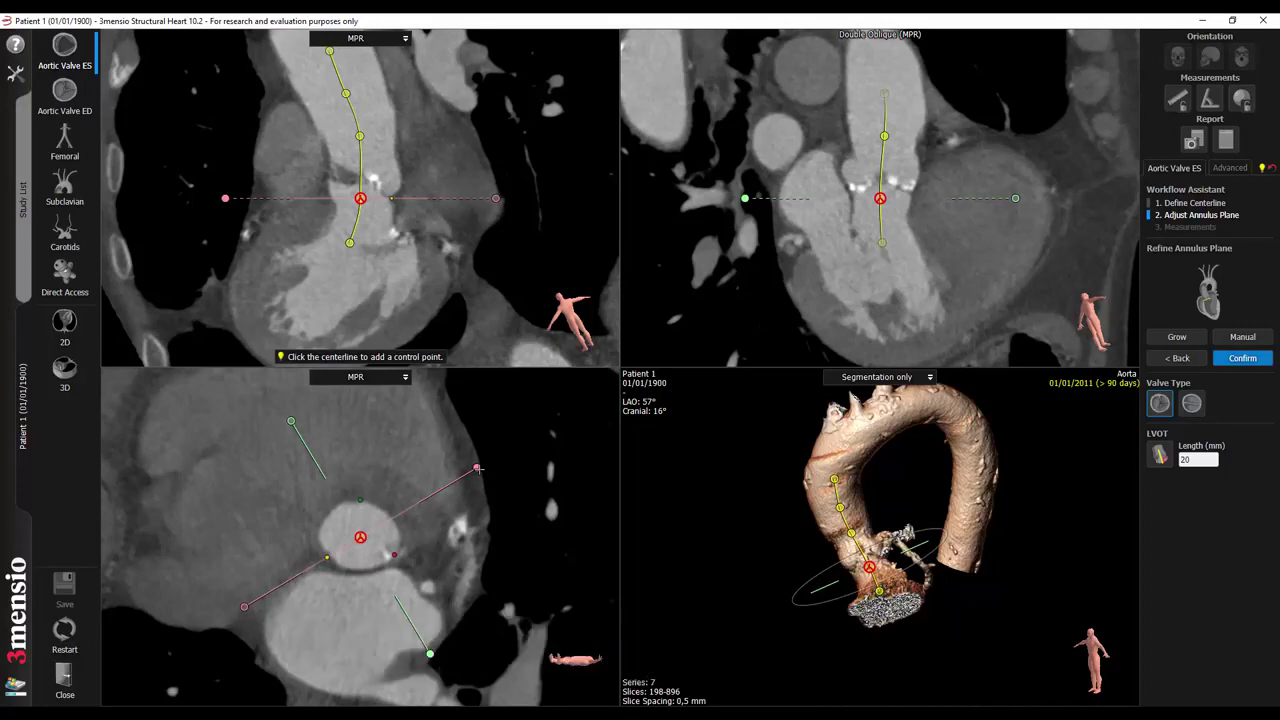
# Step: Rotate the long-axis planes through each nadir marker to verify them, then choose the Tricuspid valve type
pyautogui.moveTo(478, 470); pyautogui.dragTo(494, 551)
pyautogui.moveTo(355, 647); pyautogui.dragTo(266, 585)
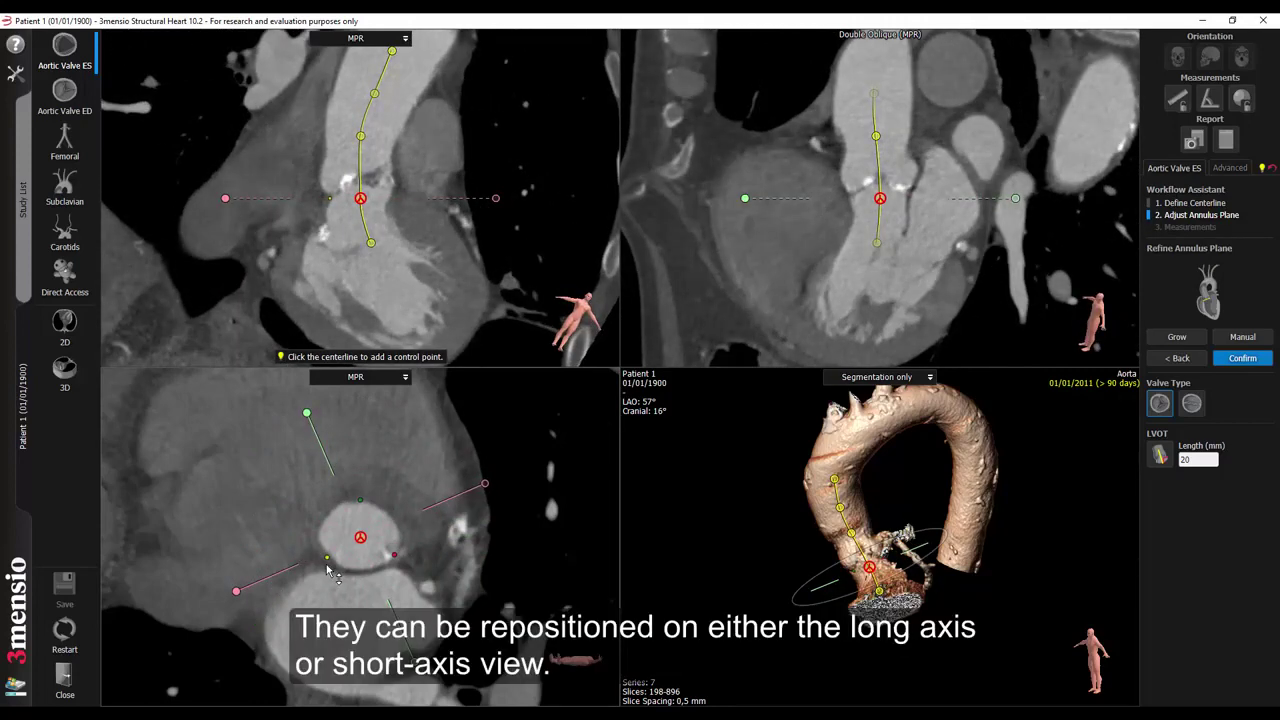
pyautogui.moveTo(329, 570); pyautogui.dragTo(331, 568)
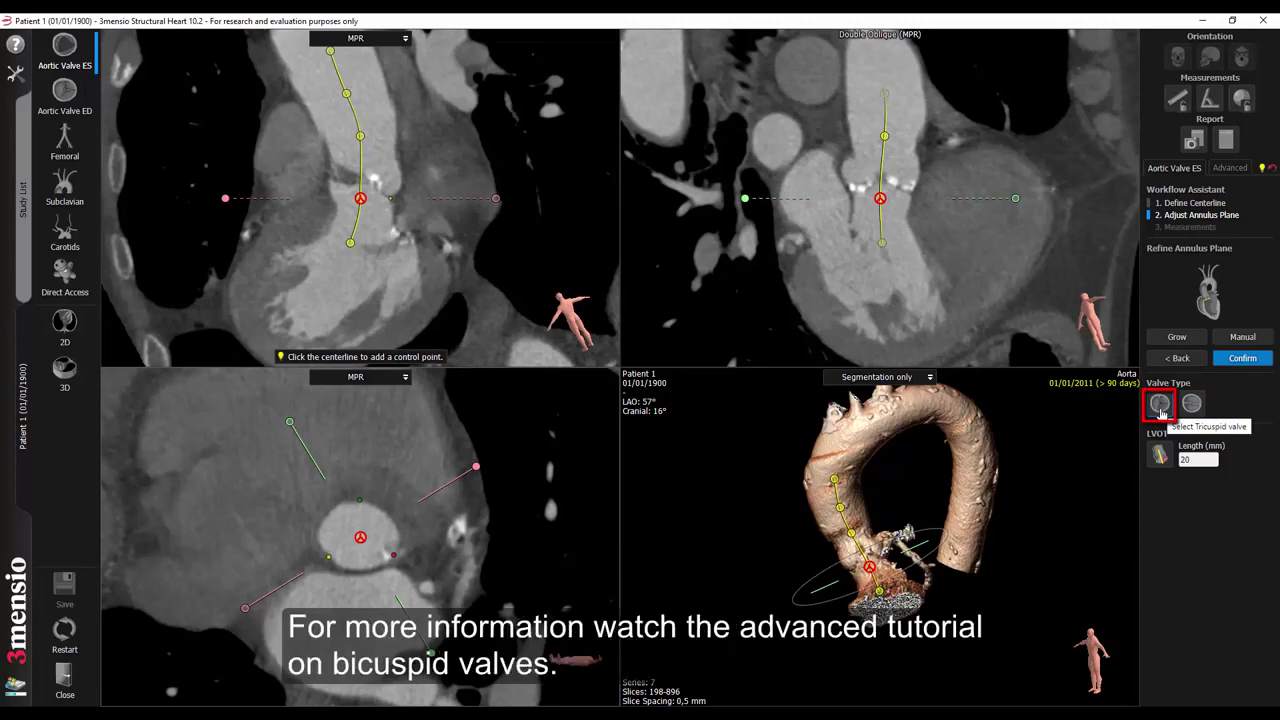
pyautogui.click(1159, 404)
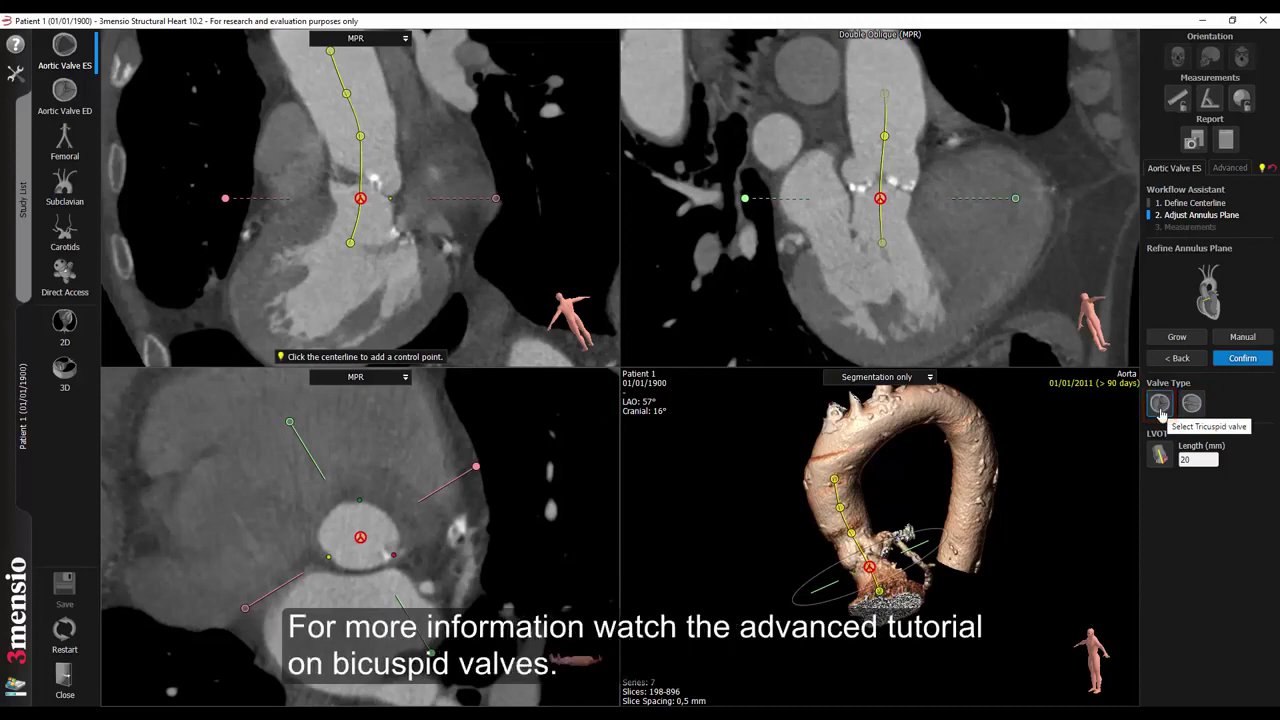